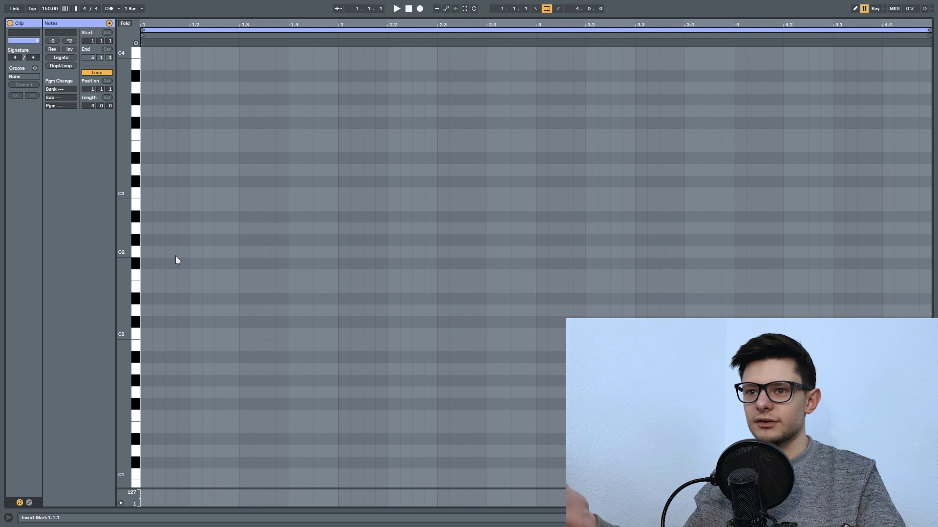
# Build a C major scale from C3 to C4 with one-beat notes stacked at the clip's start
pyautogui.moveTo(178, 187); pyautogui.dragTo(209, 318)
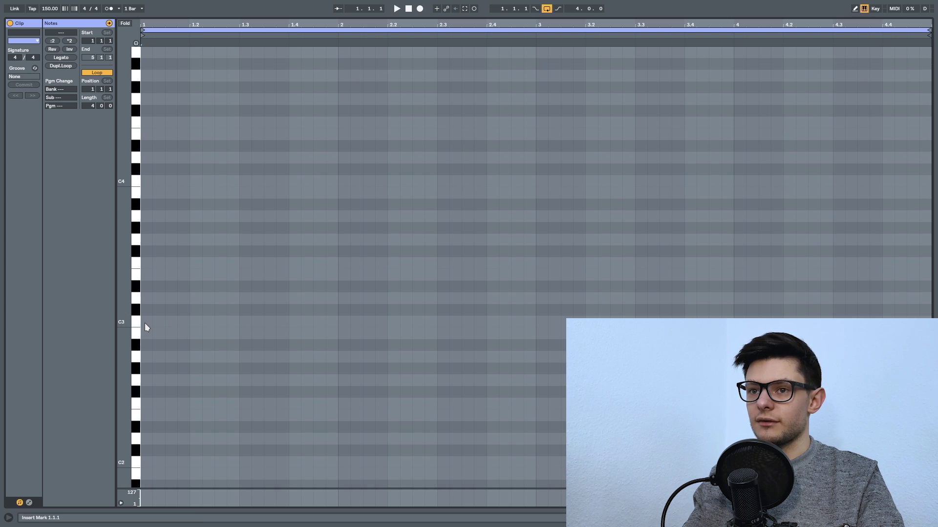
pyautogui.doubleClick(145, 323)
pyautogui.keyDown('ctrl'); pyautogui.moveTo(150, 322); pyautogui.dragTo(152, 274); pyautogui.keyUp('ctrl')
pyautogui.keyDown('ctrl'); pyautogui.moveTo(153, 274); pyautogui.dragTo(155, 240); pyautogui.keyUp('ctrl')
pyautogui.keyDown('ctrl'); pyautogui.moveTo(155, 240); pyautogui.dragTo(158, 181); pyautogui.keyUp('ctrl')
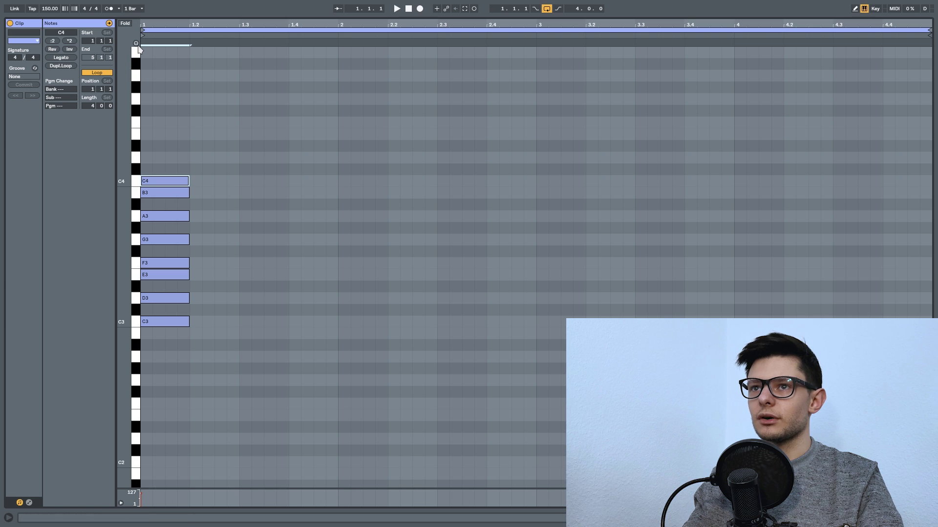
pyautogui.moveTo(191, 363); pyautogui.dragTo(147, 183)
pyautogui.click(308, 314)
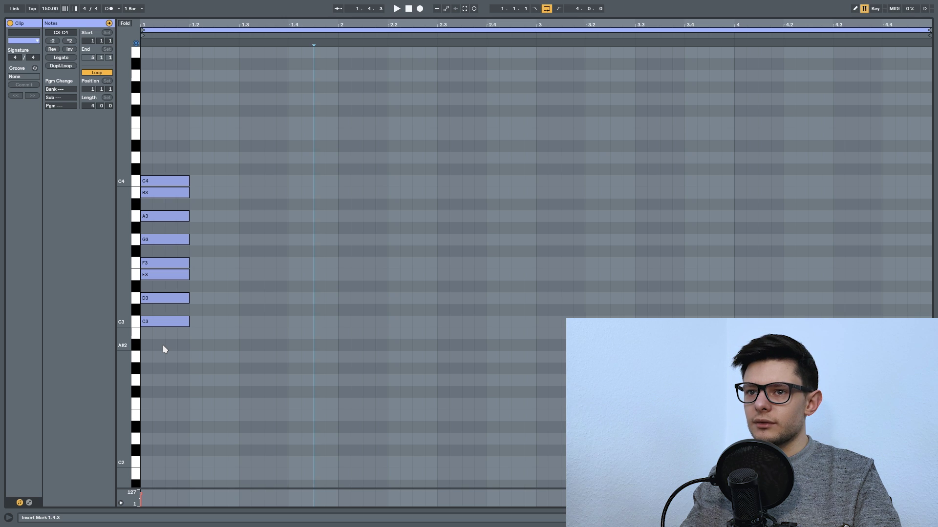
# Transpose the whole C major scale up to start on D#3, and shift it back down to C3
pyautogui.moveTo(163, 345); pyautogui.dragTo(189, 63)
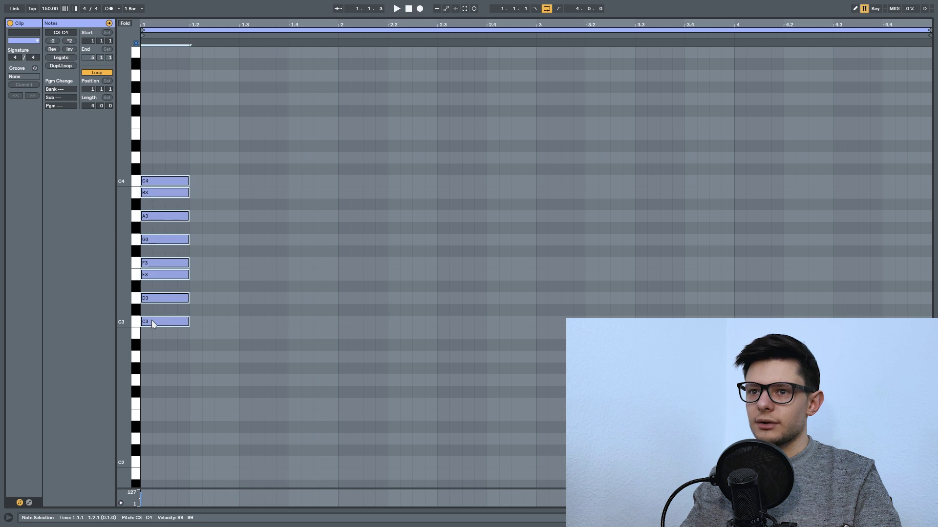
pyautogui.moveTo(150, 322); pyautogui.dragTo(154, 287)
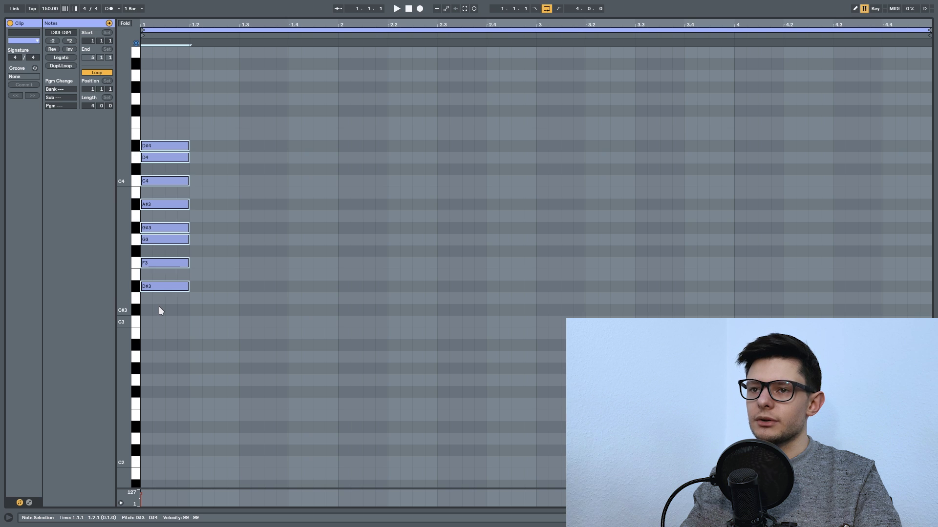
pyautogui.moveTo(159, 306); pyautogui.dragTo(166, 119)
pyautogui.press('Down')
pyautogui.press('Down')
pyautogui.press('Down')
pyautogui.click(263, 159)
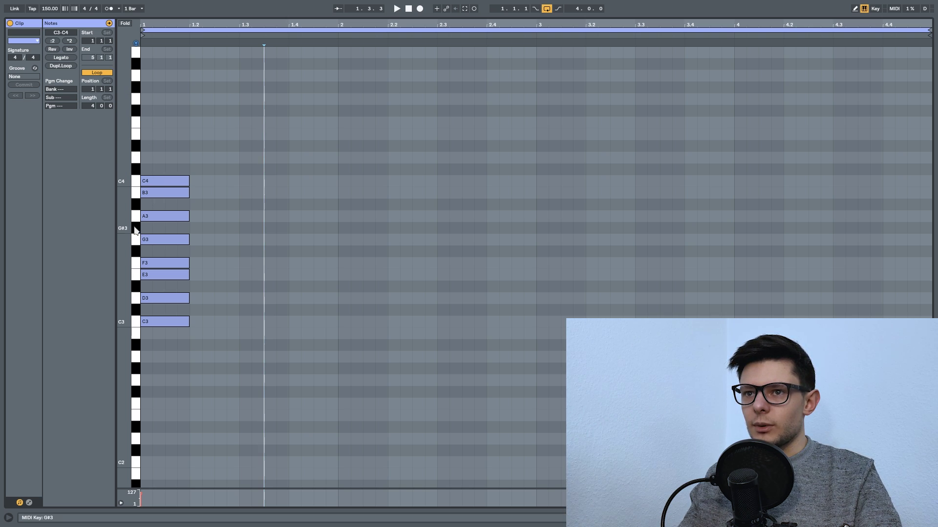
# Build a G# major scale from G#3 to G#4 at beat 1.3, copying its lower four notes up to D#4 as the upper half
pyautogui.doubleClick(241, 229)
pyautogui.moveTo(248, 228); pyautogui.dragTo(284, 228)
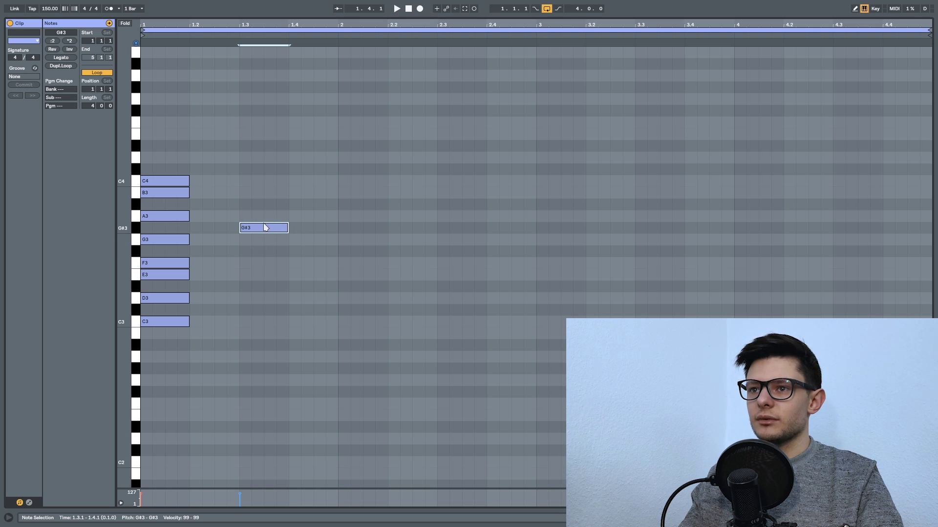
pyautogui.moveTo(264, 227); pyautogui.dragTo(264, 170)
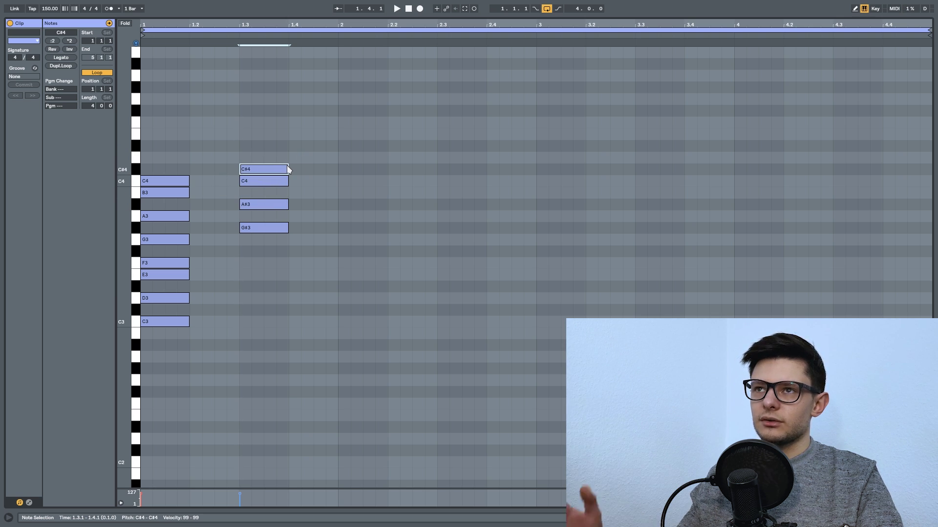
pyautogui.click(277, 273)
pyautogui.moveTo(276, 272); pyautogui.dragTo(252, 165)
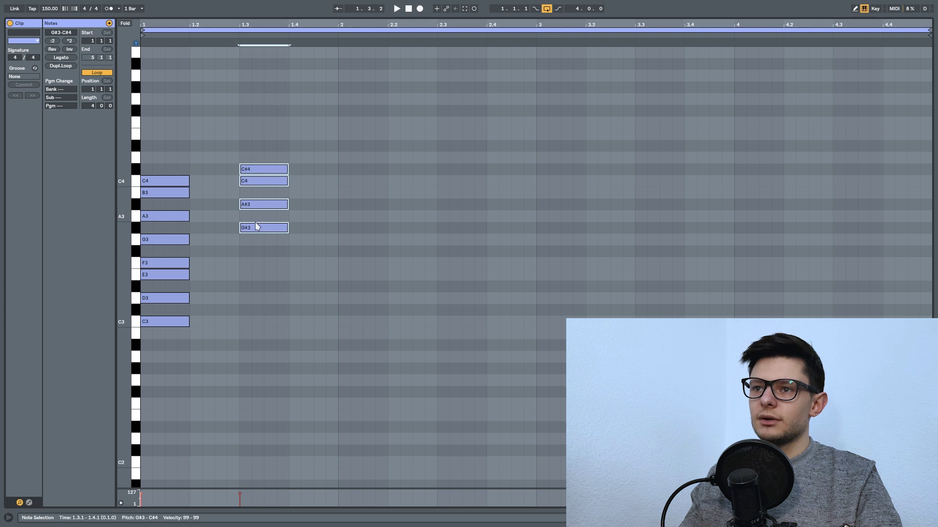
pyautogui.moveTo(256, 226); pyautogui.dragTo(249, 151)
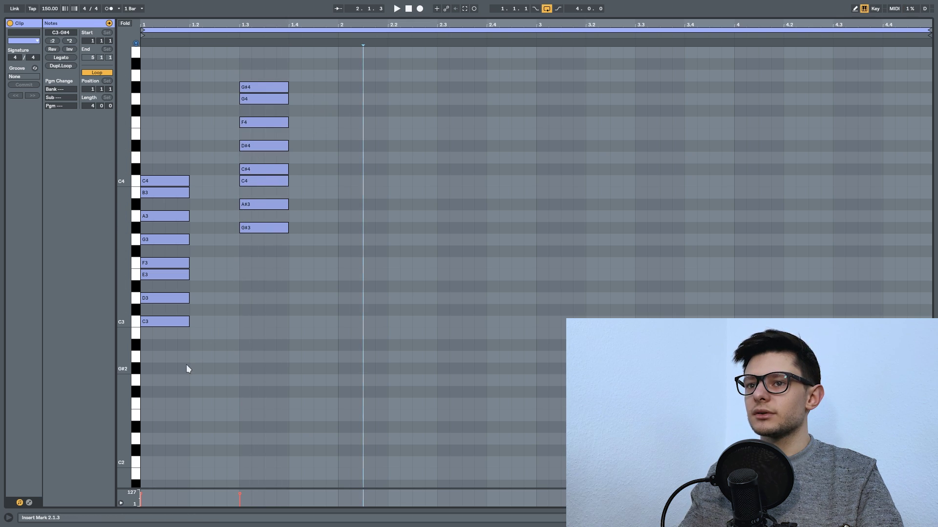
# Delete the C major scale and move the G# major scale to the clip's start
pyautogui.moveTo(188, 368); pyautogui.dragTo(213, 64)
pyautogui.press('Delete')
pyautogui.moveTo(275, 269); pyautogui.dragTo(253, 12)
pyautogui.moveTo(261, 231); pyautogui.dragTo(166, 228)
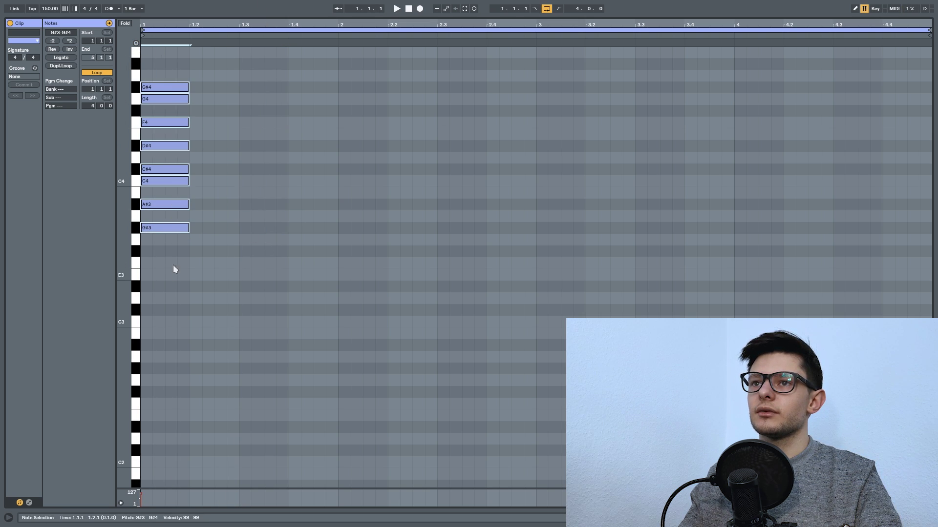
# Duplicate the G# major scale into the octaves above and below so it spans G#1 to G#5
pyautogui.scroll(2, 173, 265)
pyautogui.moveTo(155, 300); pyautogui.dragTo(153, 156)
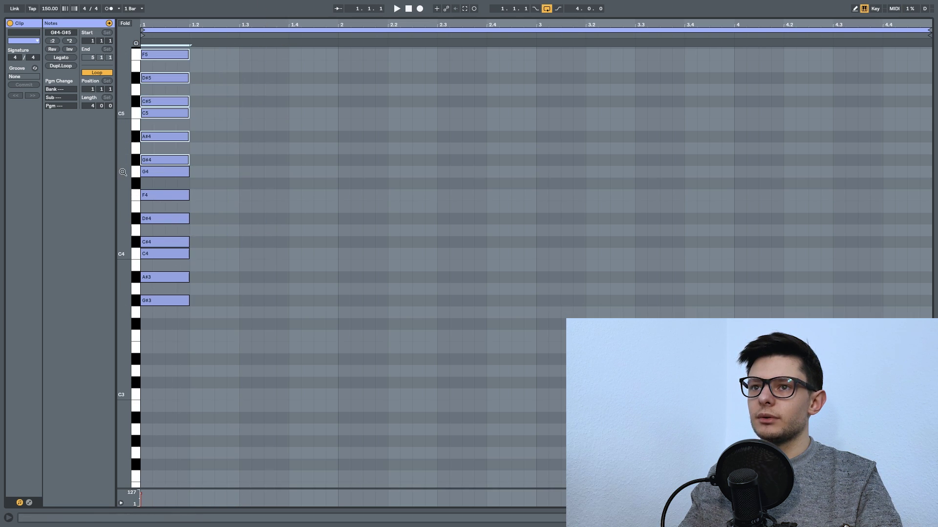
pyautogui.moveTo(125, 196); pyautogui.dragTo(100, 196)
pyautogui.hotkey('ctrl', 'a')
pyautogui.moveTo(177, 96); pyautogui.dragTo(178, 255)
pyautogui.moveTo(121, 271)
pyautogui.mouseDown()
pyautogui.moveTo(146, 270)
pyautogui.moveTo(120, 271)
pyautogui.mouseUp()
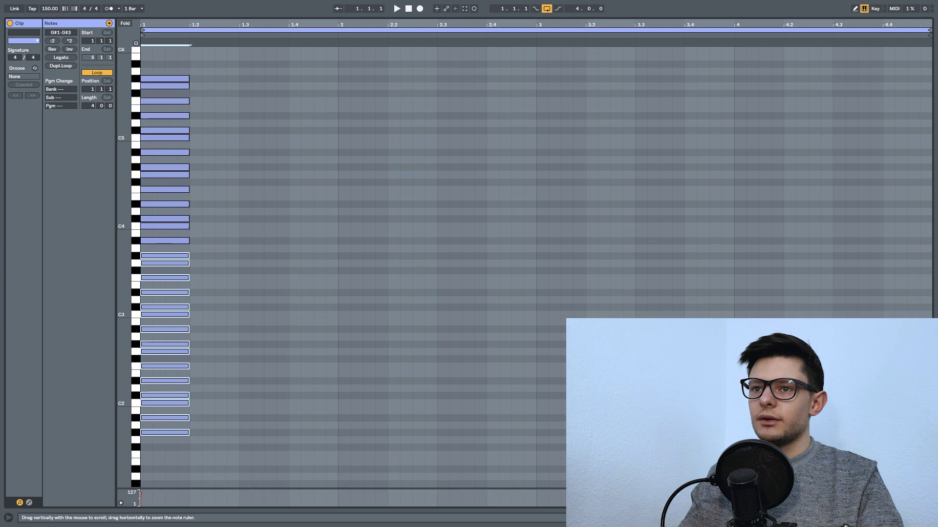
# Fold the note view to the used rows and move all scale notes one beat ahead of the clip's start
pyautogui.click(125, 23)
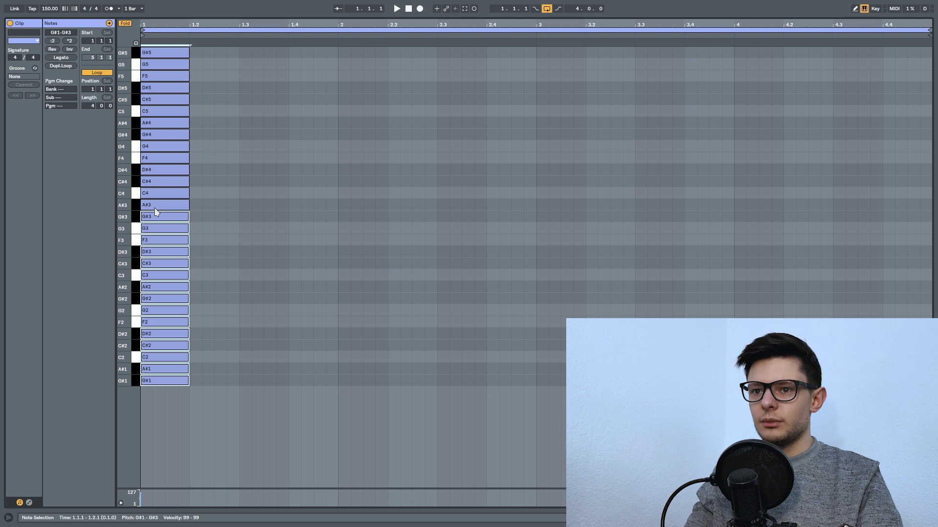
pyautogui.hotkey('ctrl', 'a')
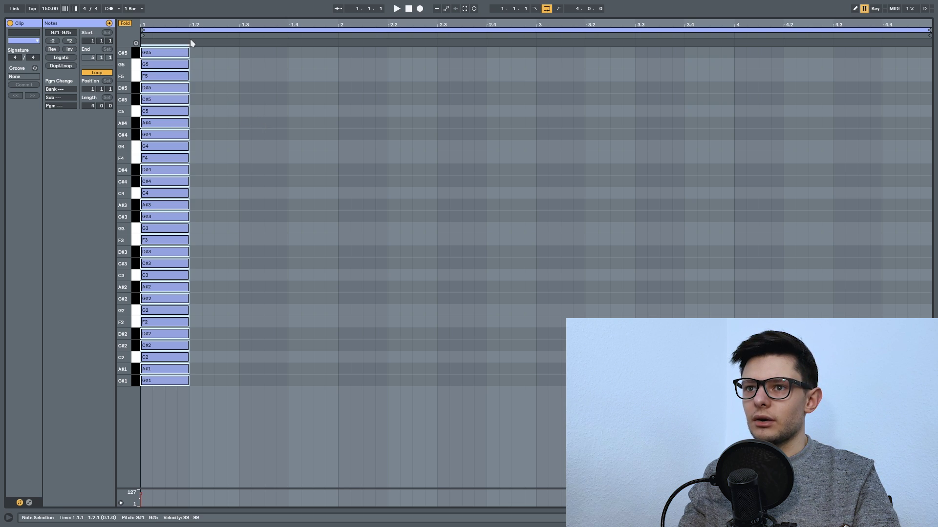
pyautogui.moveTo(184, 59); pyautogui.dragTo(230, 57)
pyautogui.hscroll(3, 272, 88)
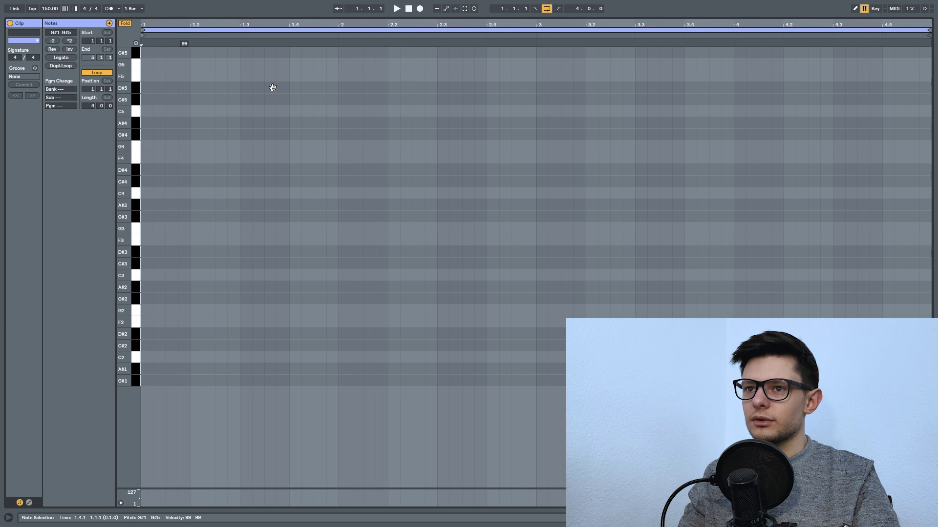
pyautogui.moveTo(190, 94); pyautogui.dragTo(379, 99)
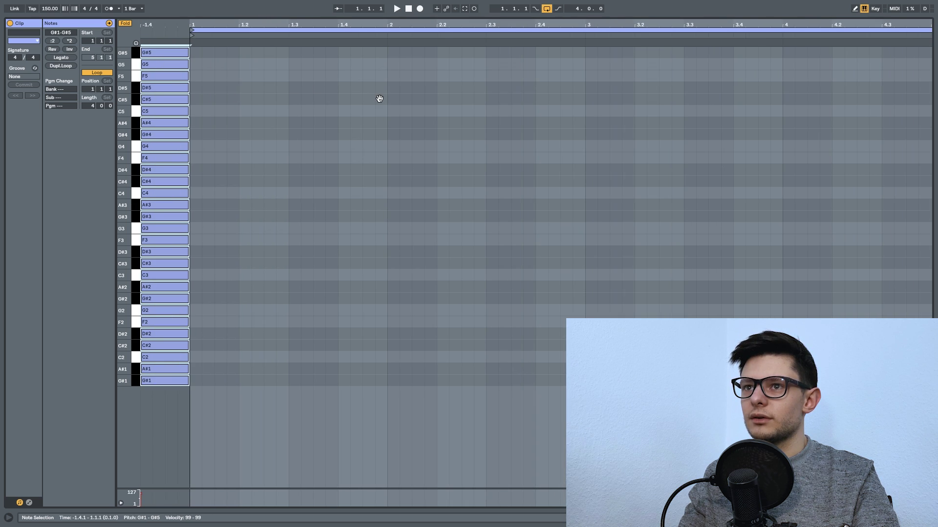
pyautogui.click(337, 122)
pyautogui.moveTo(539, 143); pyautogui.dragTo(372, 124)
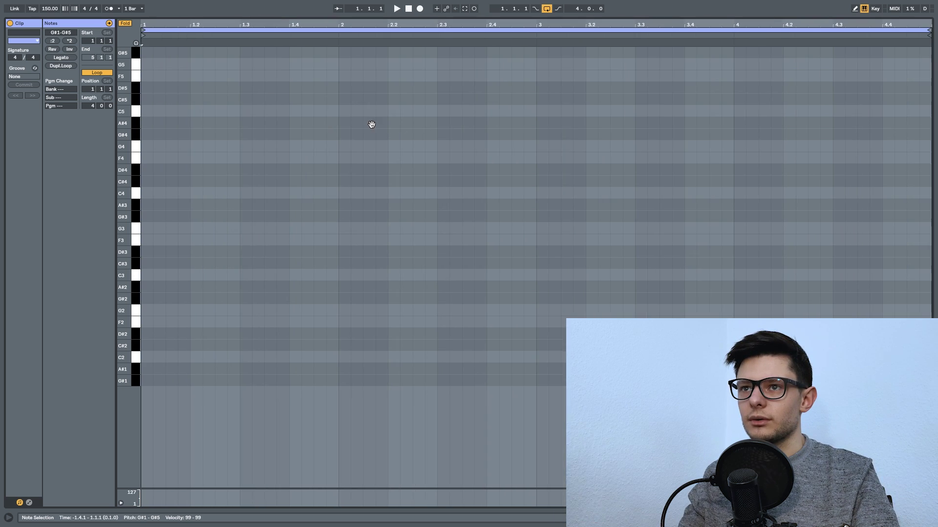
# Stack a chord of G2, A#2, C#3, F3, G#3, C4 and D#4 at the clip's start and play it back
pyautogui.click(202, 214)
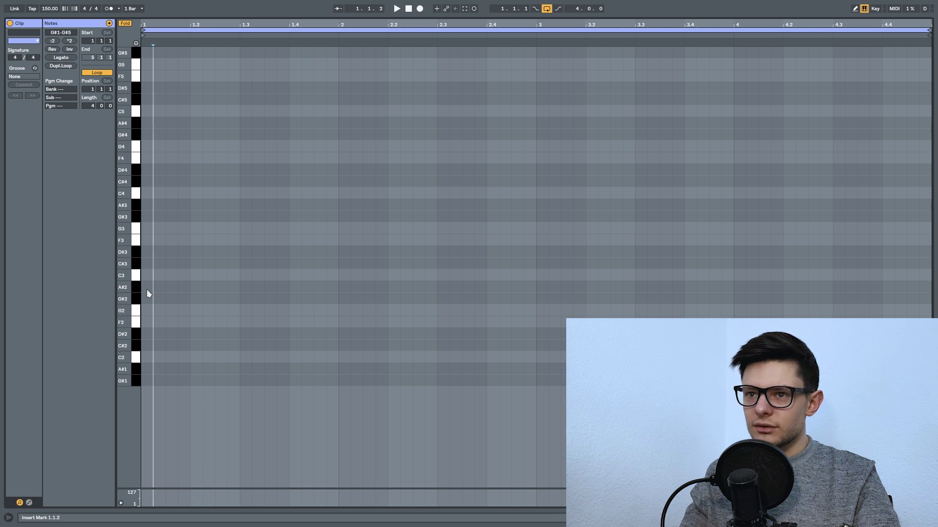
pyautogui.moveTo(147, 290)
pyautogui.mouseDown()
pyautogui.moveTo(225, 290)
pyautogui.moveTo(155, 379)
pyautogui.moveTo(161, 279)
pyautogui.moveTo(161, 288)
pyautogui.mouseUp()
pyautogui.moveTo(160, 287); pyautogui.dragTo(163, 170)
pyautogui.press('space')
pyautogui.press('space')
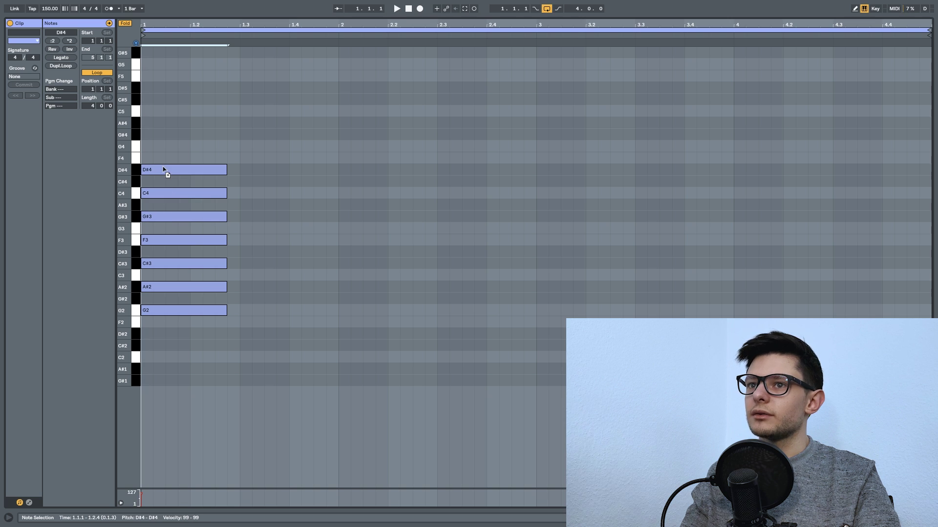
# Empty the clip of all notes and turn off the folded note view
pyautogui.click(216, 411)
pyautogui.moveTo(130, 272); pyautogui.dragTo(498, 242)
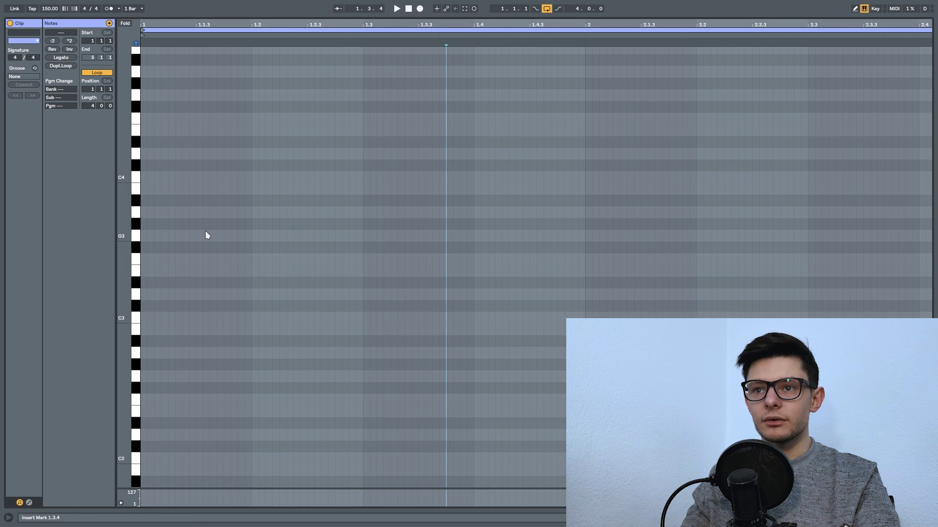
pyautogui.scroll(2, 179, 230)
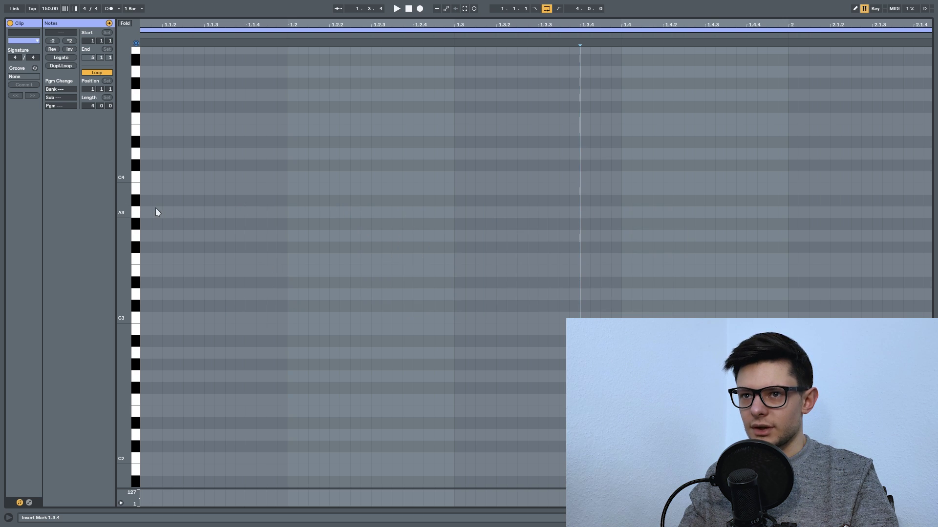
pyautogui.scroll(3, 176, 195)
pyautogui.hscroll(-1, 245, 256)
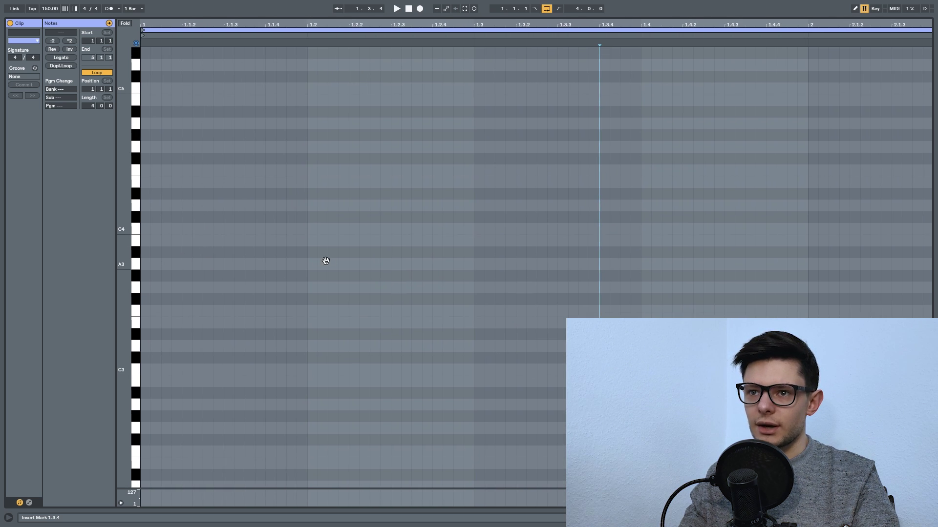
# Build an A natural minor scale from A3 to A4 with half-beat notes stacked at the clip's start
pyautogui.moveTo(145, 264)
pyautogui.mouseDown()
pyautogui.moveTo(227, 264)
pyautogui.moveTo(197, 265)
pyautogui.moveTo(156, 250)
pyautogui.moveTo(156, 240)
pyautogui.mouseUp()
pyautogui.keyDown('ctrl'); pyautogui.moveTo(156, 239); pyautogui.dragTo(155, 147); pyautogui.keyUp('ctrl')
pyautogui.moveTo(155, 147); pyautogui.dragTo(155, 123)
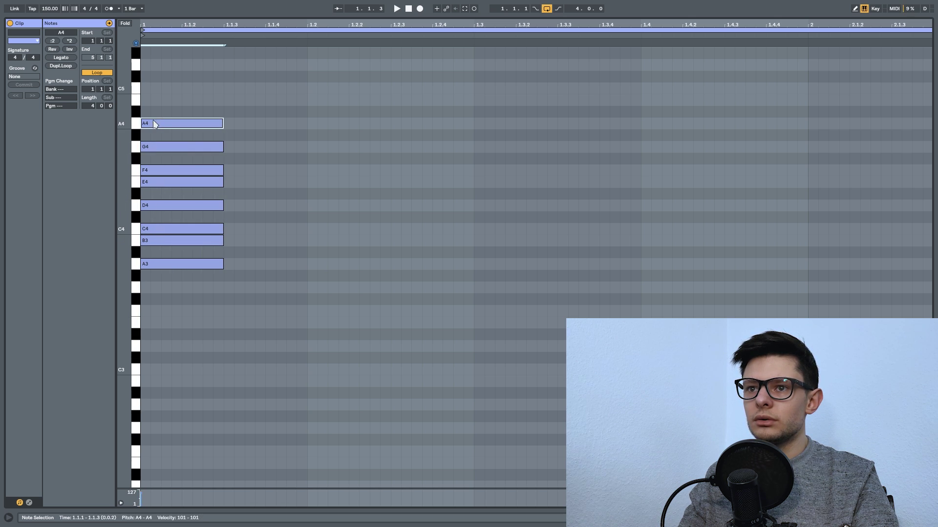
pyautogui.click(165, 263)
pyautogui.moveTo(165, 261); pyautogui.dragTo(151, 116)
pyautogui.click(301, 143)
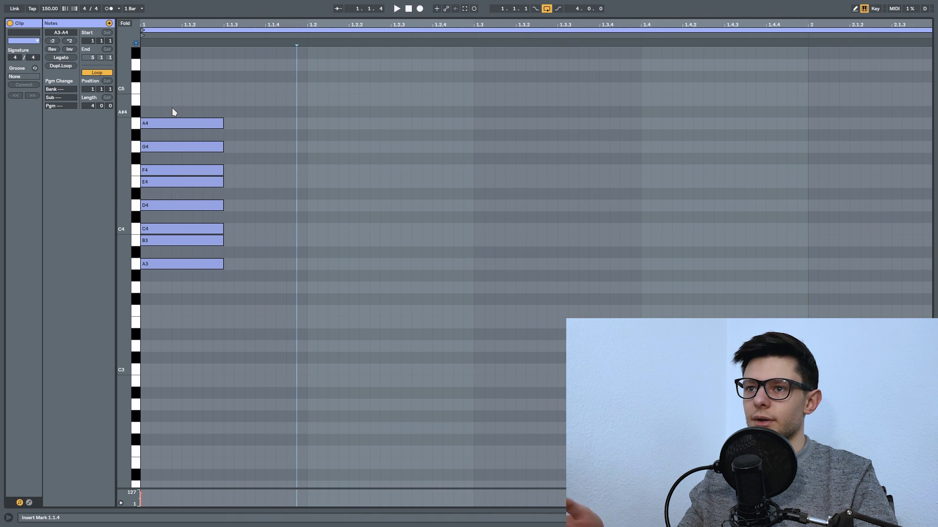
# Build a D# natural minor scale from D#3 to D#4 at beat 1.2 by copying a single note upward
pyautogui.scroll(-2, 254, 178)
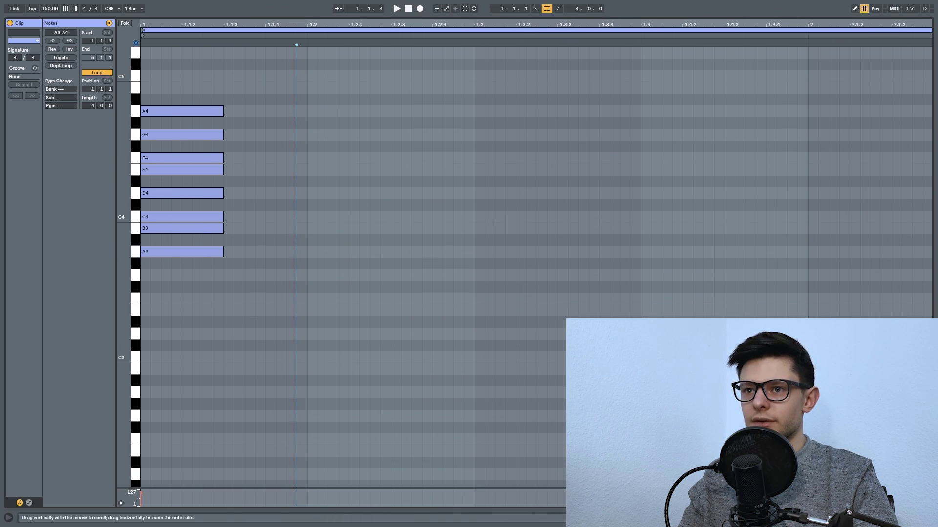
pyautogui.scroll(-1, 157, 268)
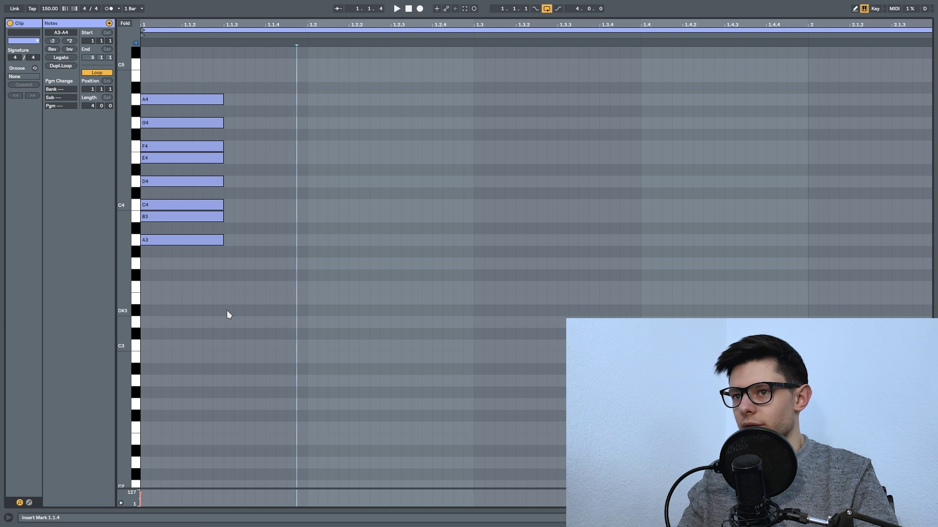
pyautogui.moveTo(308, 310); pyautogui.dragTo(406, 312)
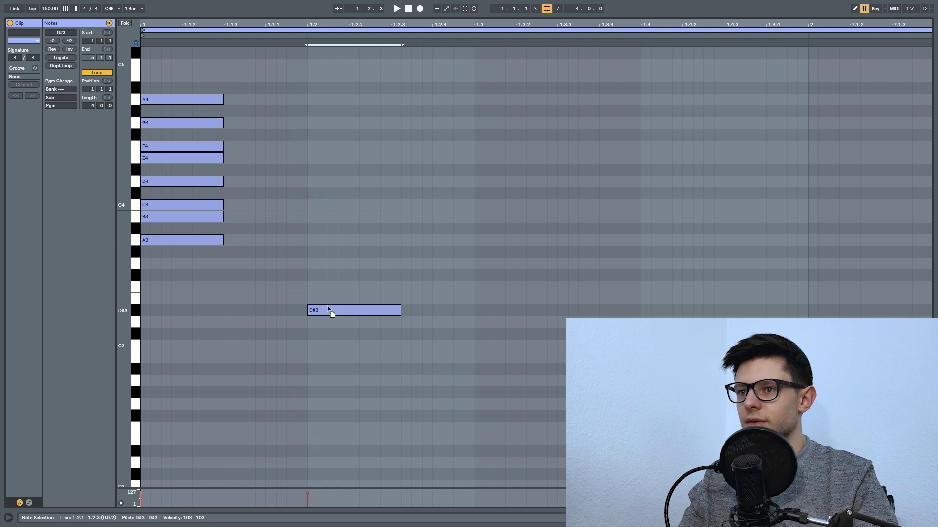
pyautogui.moveTo(328, 308); pyautogui.dragTo(335, 253)
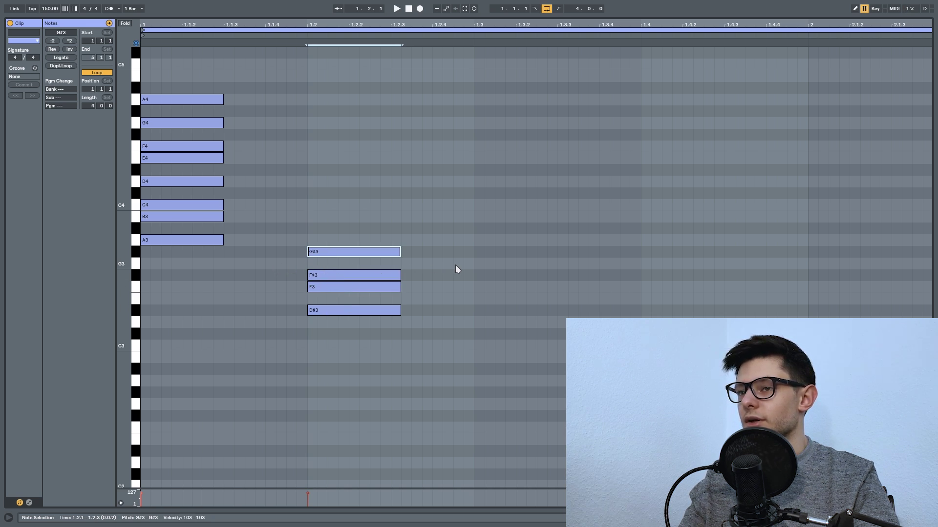
pyautogui.click(431, 257)
pyautogui.moveTo(367, 252); pyautogui.dragTo(362, 229)
pyautogui.moveTo(361, 229); pyautogui.dragTo(331, 172)
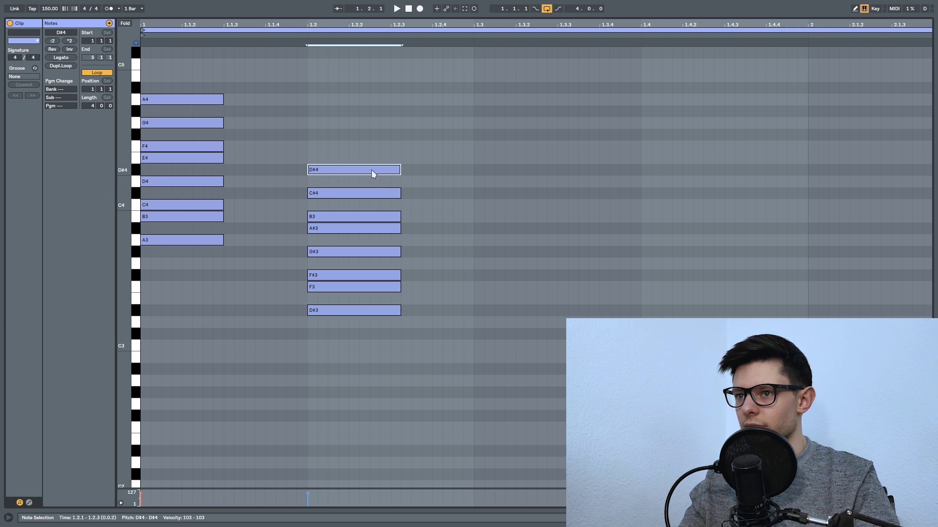
pyautogui.moveTo(366, 342); pyautogui.dragTo(318, 159)
pyautogui.click(376, 130)
# Delete the A minor scale and move the D# minor scale to the clip's start
pyautogui.moveTo(212, 319); pyautogui.dragTo(161, 93)
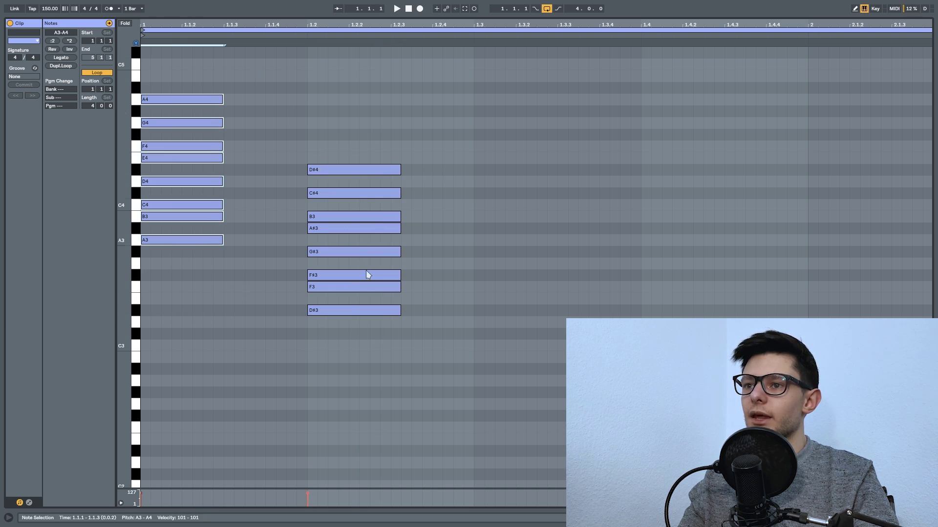
pyautogui.press('Delete')
pyautogui.click(379, 327)
pyautogui.hotkey('ctrl', 'a')
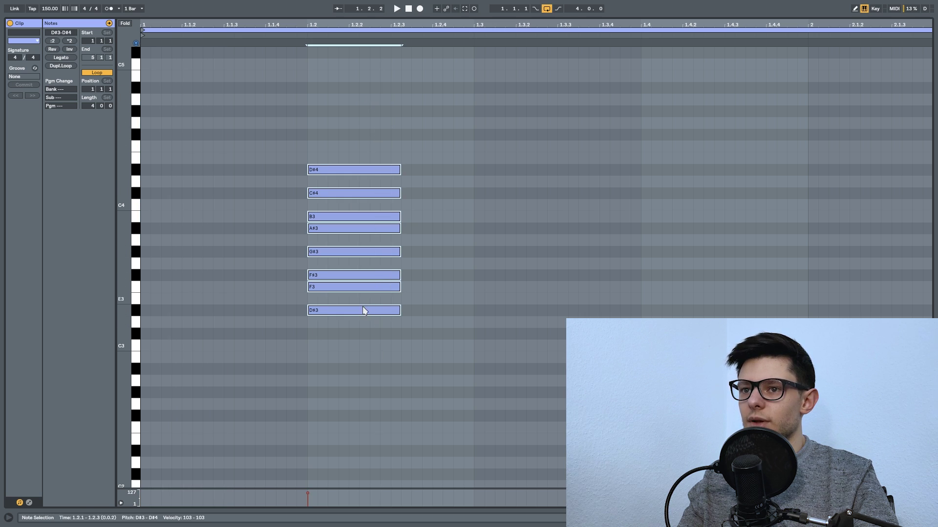
pyautogui.moveTo(362, 310); pyautogui.dragTo(162, 172)
# Duplicate the D# minor scale across octaves to span D#1 to D#5, and fold the note view to the used rows
pyautogui.hotkey('ctrl', 'a')
pyautogui.scroll(3, 224, 159)
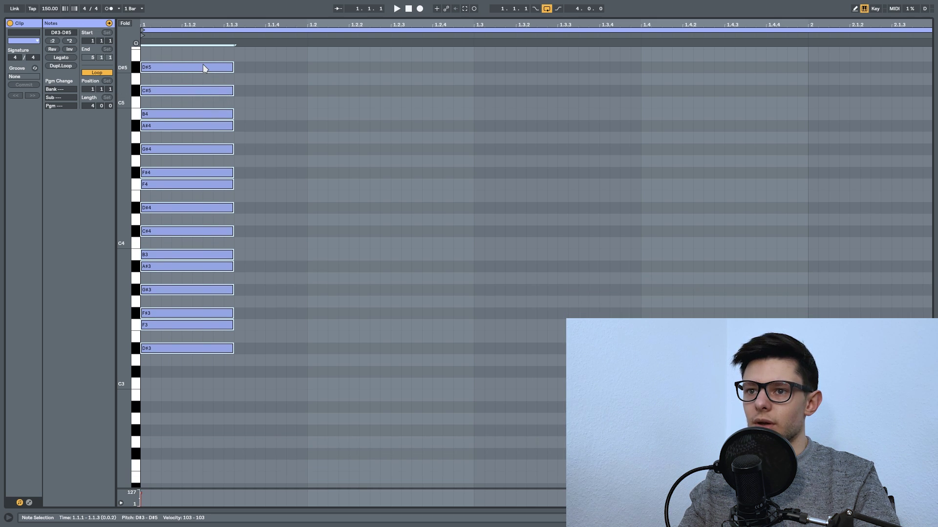
pyautogui.moveTo(204, 69); pyautogui.dragTo(204, 355)
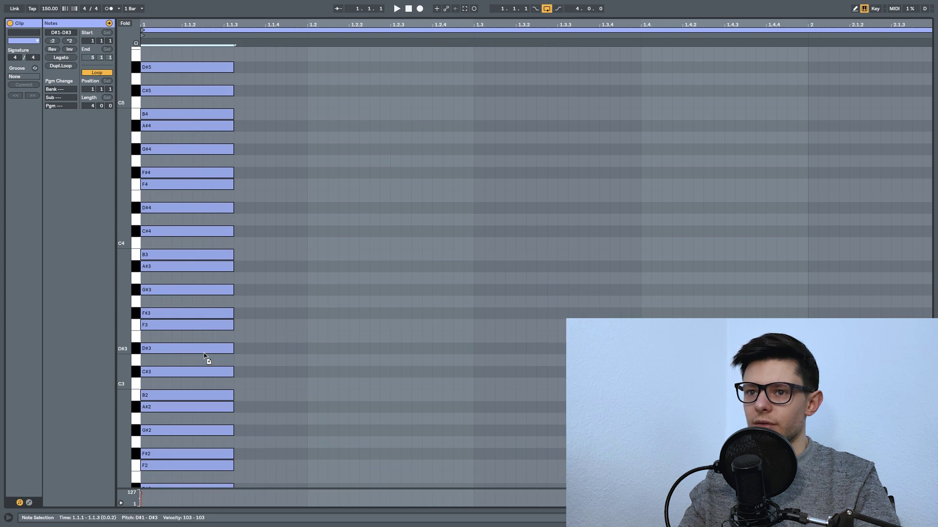
pyautogui.click(125, 23)
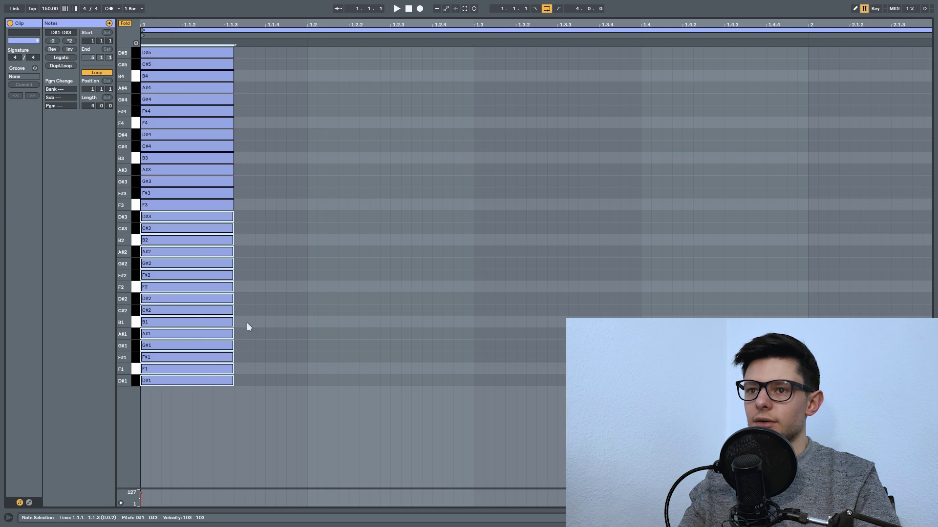
# Shorten all the stacked D# minor scale notes to thin slivers at the clip's start and deactivate them as silent key guides
pyautogui.hotkey('ctrl', 'a')
pyautogui.moveTo(226, 55); pyautogui.dragTo(166, 50)
pyautogui.press('0')
pyautogui.moveTo(428, 188); pyautogui.dragTo(546, 160)
pyautogui.click(306, 156)
pyautogui.moveTo(445, 173); pyautogui.dragTo(353, 172)
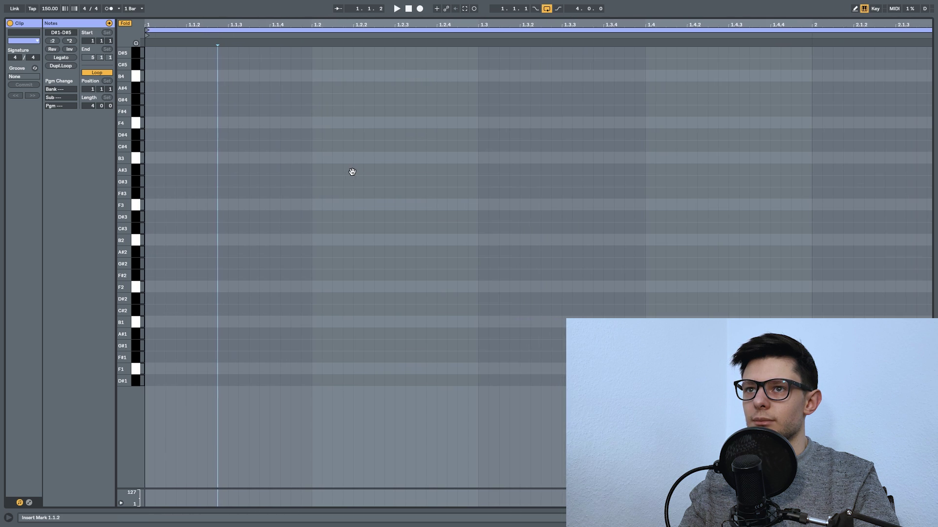
pyautogui.hscroll(1, 352, 172)
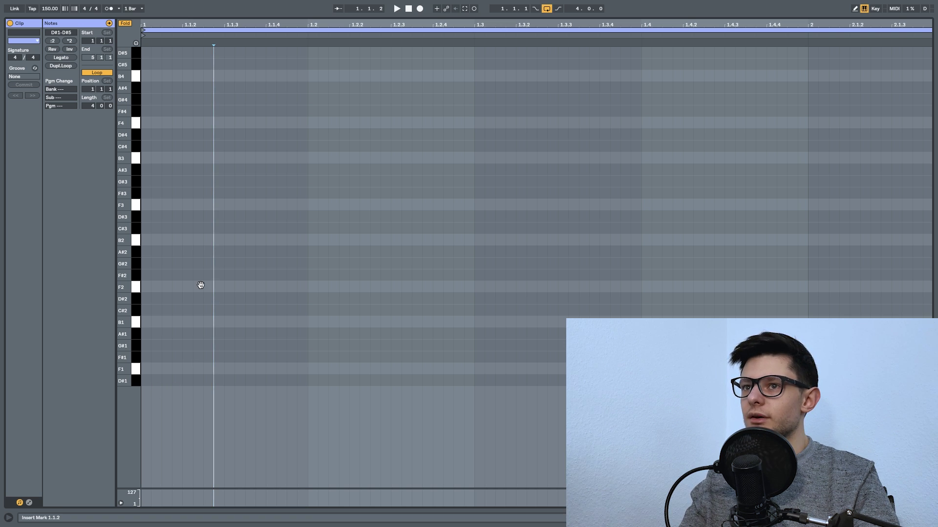
pyautogui.moveTo(200, 287); pyautogui.dragTo(477, 312)
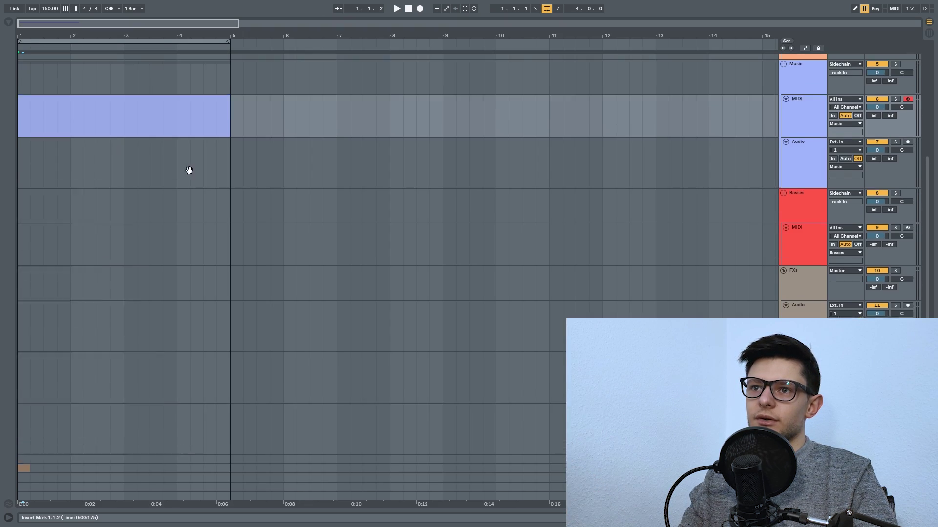
pyautogui.scroll(2, 188, 167)
pyautogui.rightClick(153, 147)
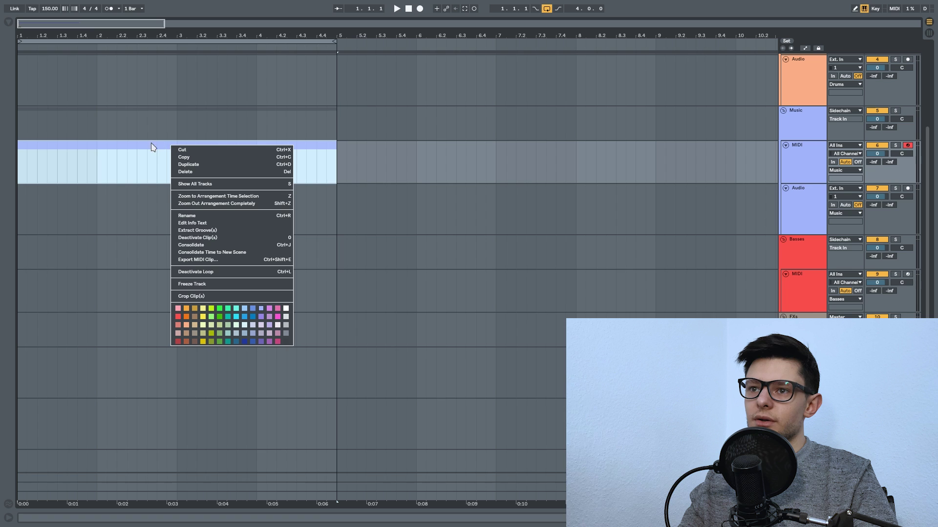
pyautogui.click(37, 178)
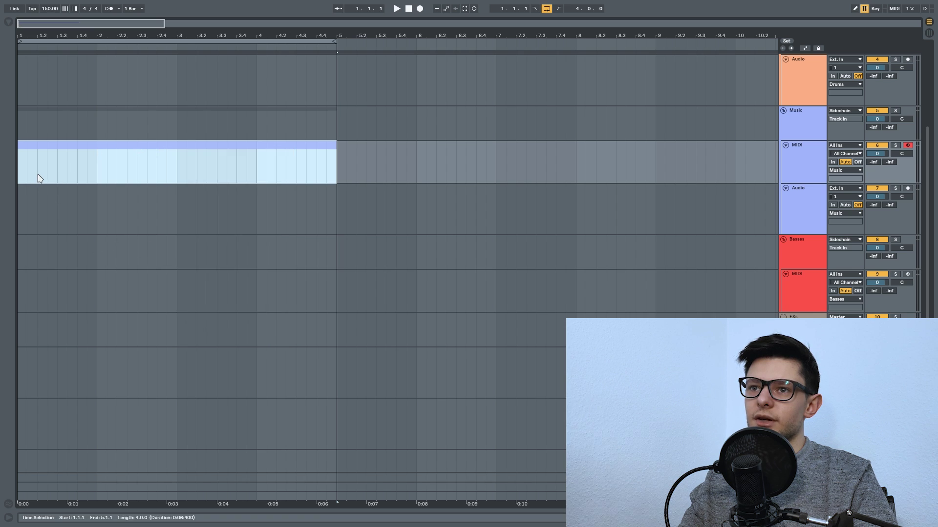
pyautogui.doubleClick(38, 178)
pyautogui.moveTo(230, 254); pyautogui.dragTo(637, 315)
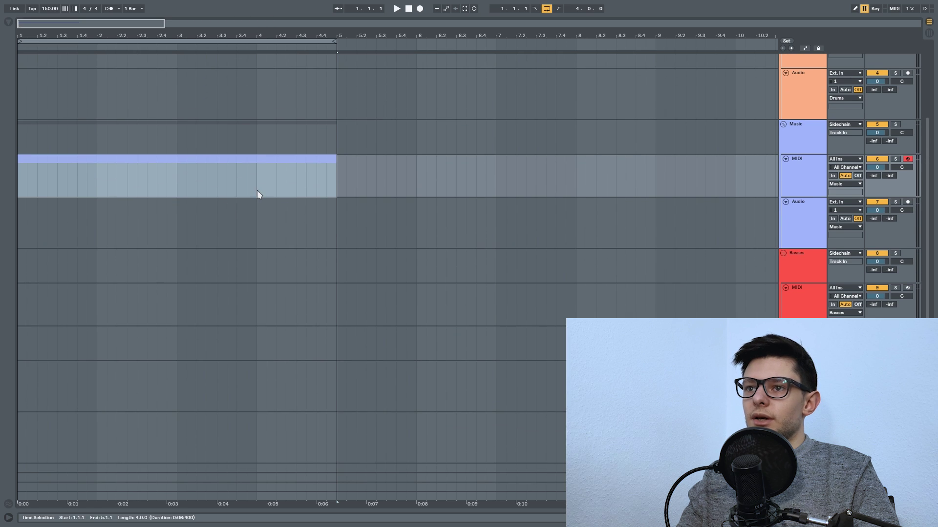
pyautogui.click(234, 183)
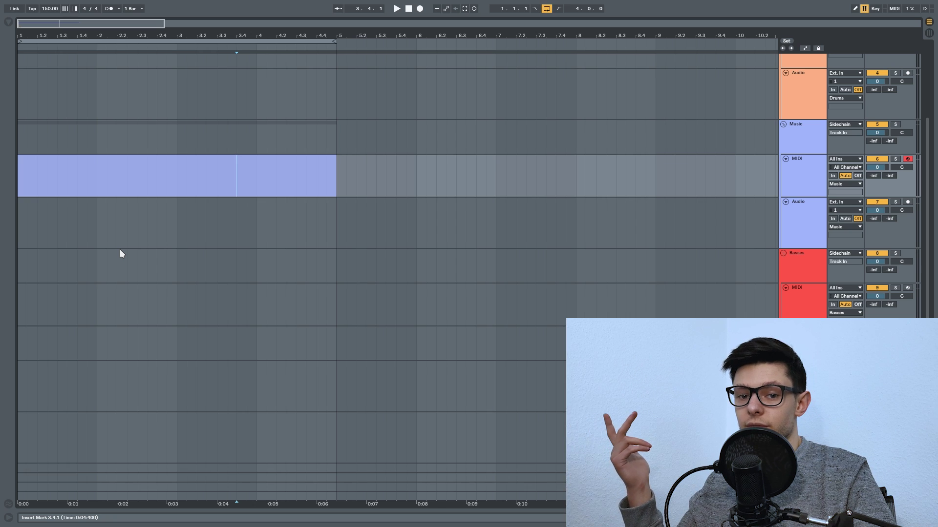
pyautogui.scroll(1, 390, 236)
pyautogui.click(391, 237)
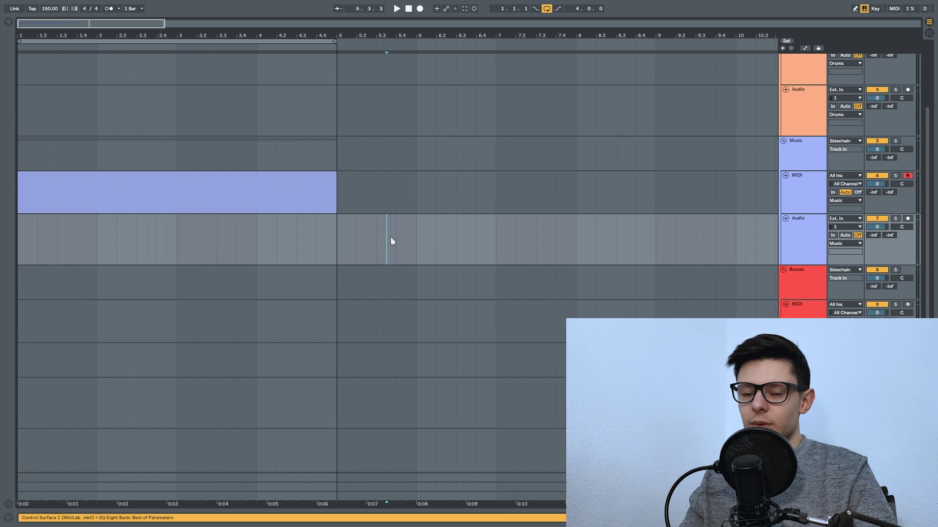